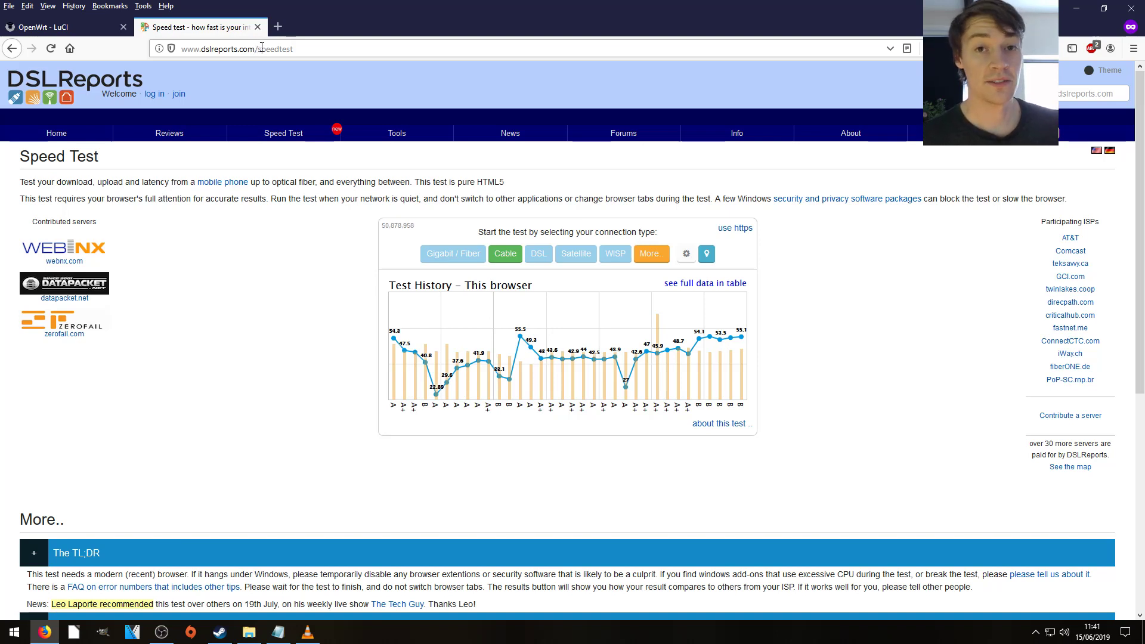
Step: Run the DSLReports cable speed test: 55.0 Mbit/s down, 2.74 Mbit/s up, overall grade B
{"action": "left_click", "coordinate": [506, 256]}
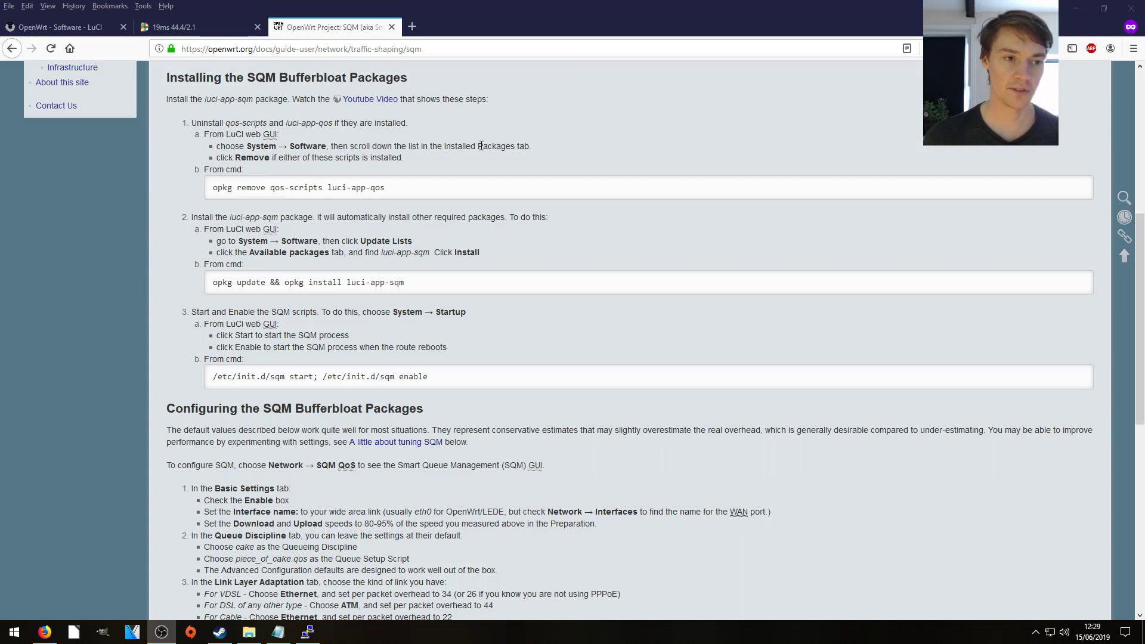
Step: Scroll the SQM guide to the install instructions and select 'luci-app-sqm' for copying
{"action": "scroll", "coordinate": [541, 158], "scroll_direction": "down", "scroll_amount": 2}
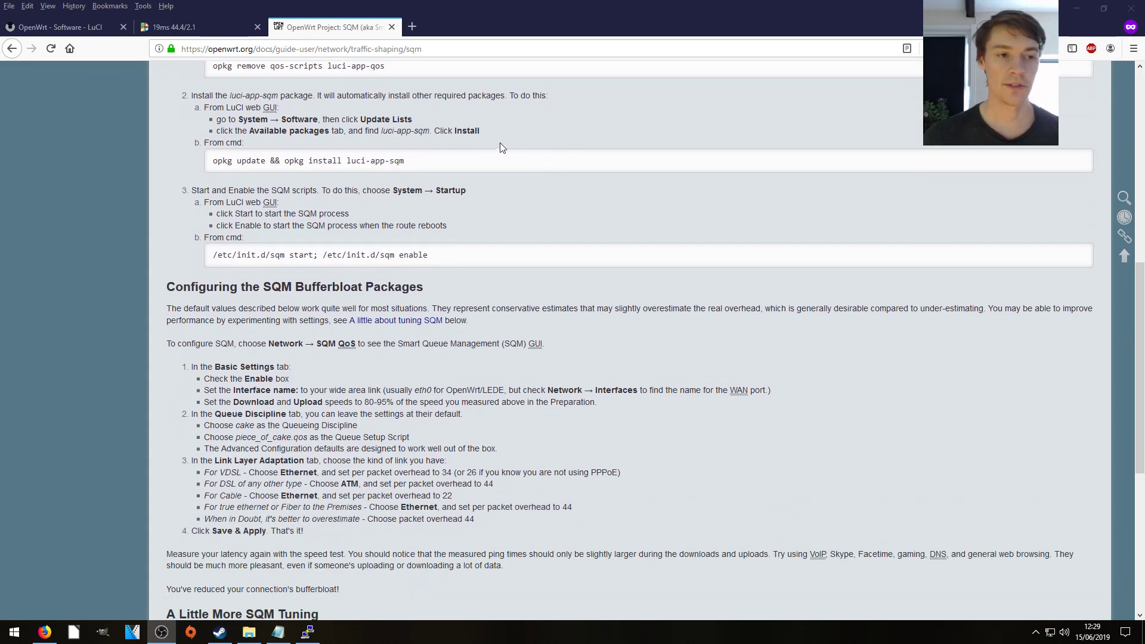
{"action": "left_click_drag", "start_coordinate": [381, 131], "coordinate": [428, 132]}
{"action": "right_click", "coordinate": [424, 132]}
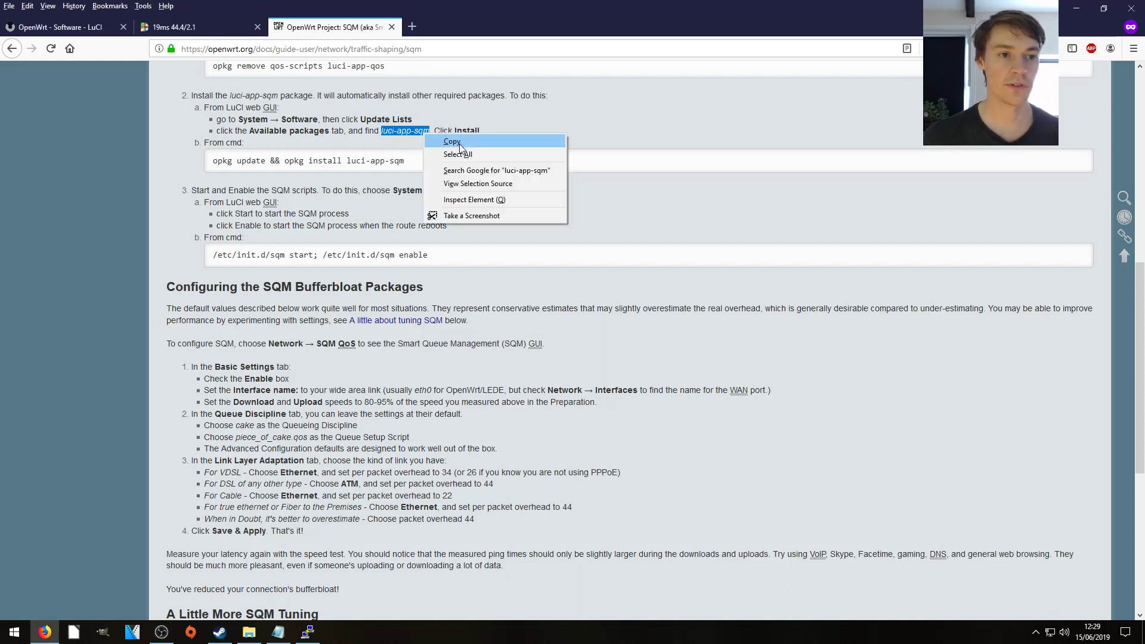
Step: Copy 'luci-app-sqm' and filter LuCI's System > Software list for it, finding version 1.2.4-1
{"action": "left_click", "coordinate": [459, 144]}
{"action": "left_click", "coordinate": [49, 28]}
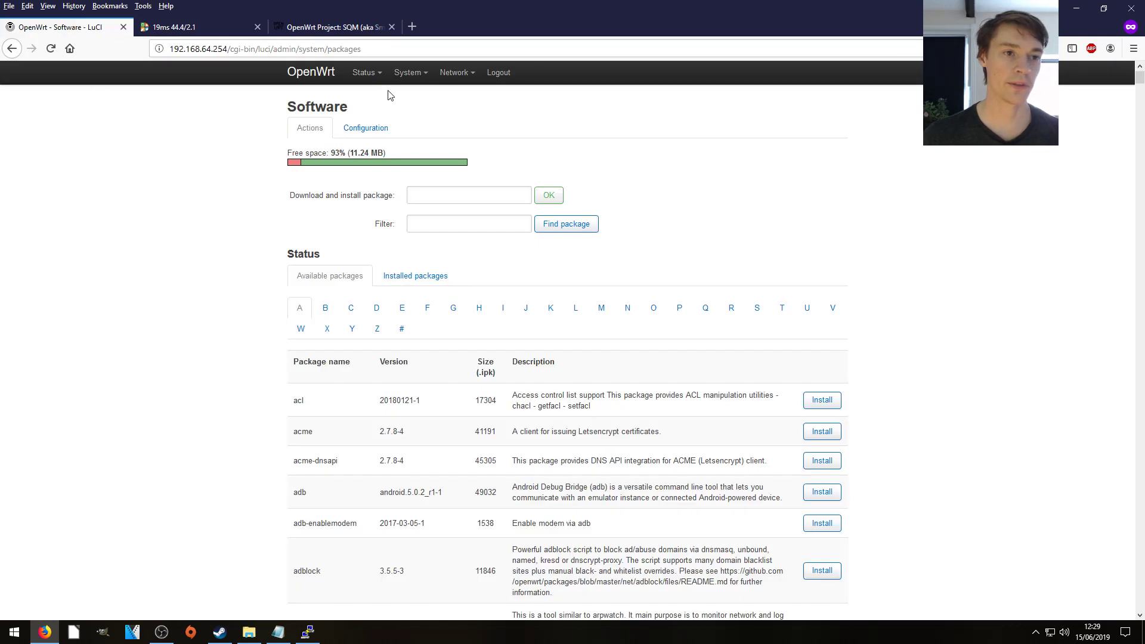
{"action": "mouse_move", "coordinate": [415, 83]}
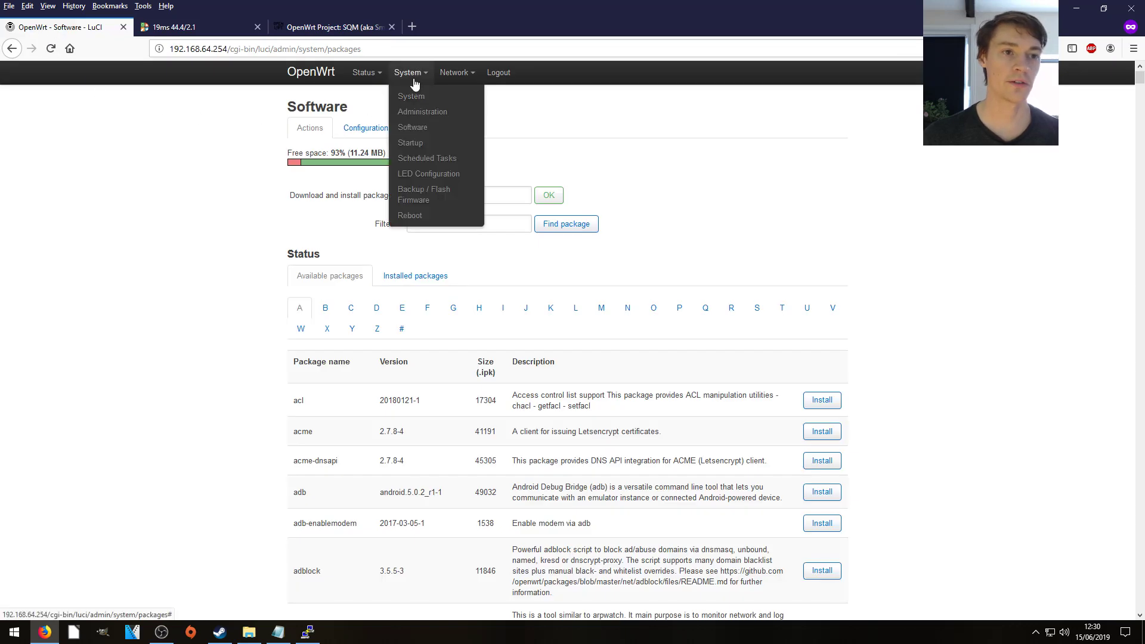
{"action": "left_click", "coordinate": [420, 127]}
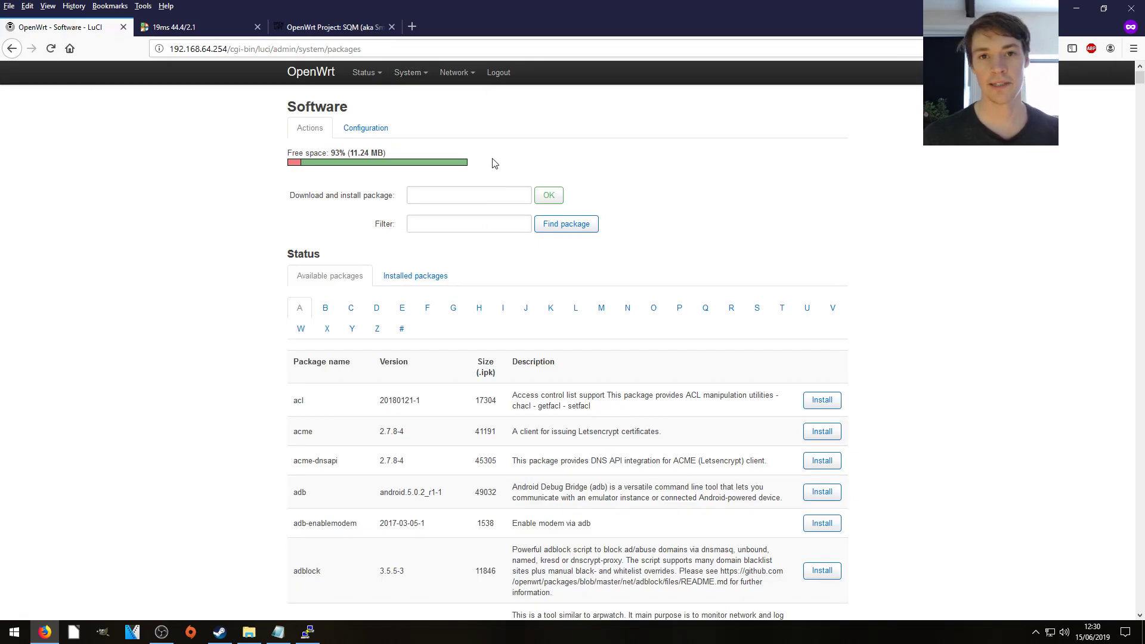
{"action": "left_click", "coordinate": [440, 227]}
{"action": "key", "text": "ctrl+v"}
{"action": "left_click", "coordinate": [560, 229]}
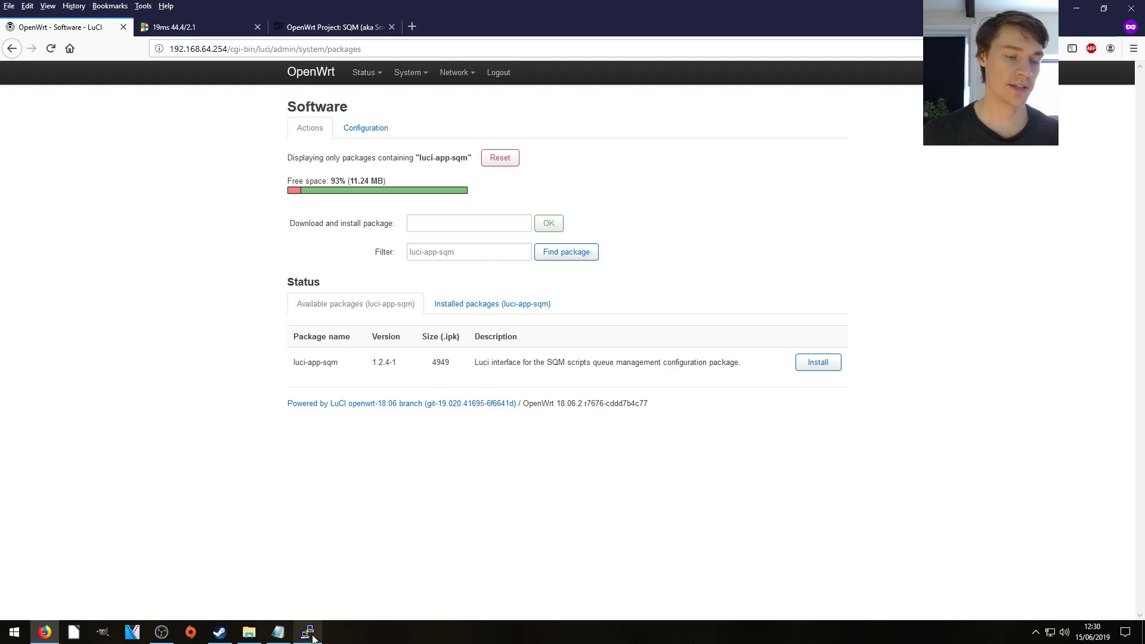
{"action": "left_click", "coordinate": [329, 28]}
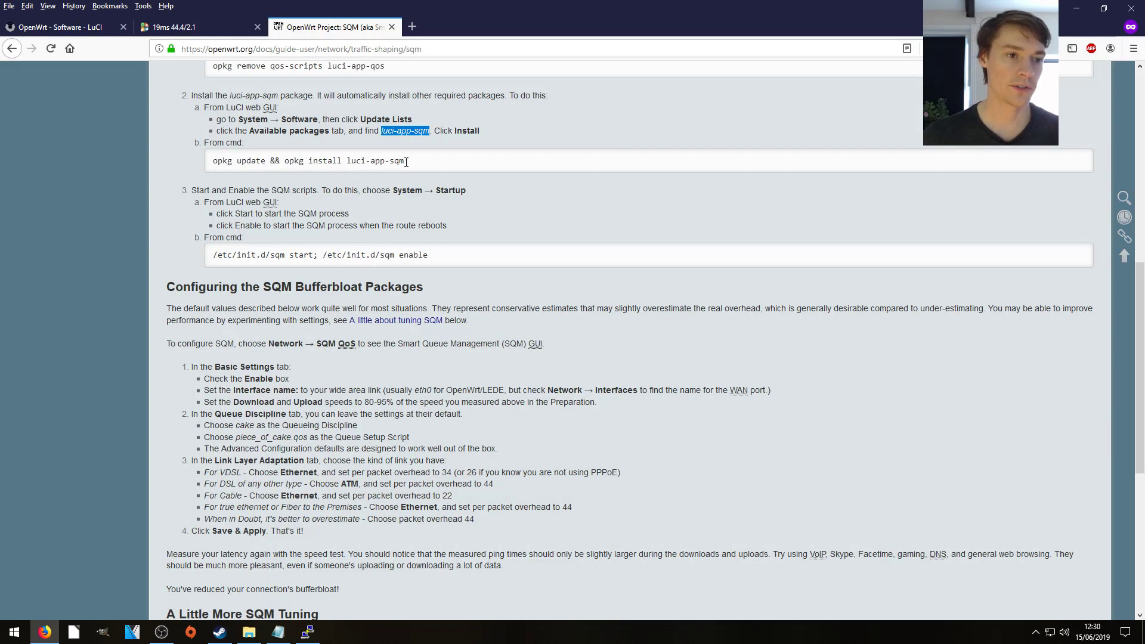
Step: Run 'opkg update && opkg install luci-app-sqm' in PuTTY, installing luci-app-sqm and sqm-scripts 1.2.4-1
{"action": "left_click_drag", "start_coordinate": [412, 161], "coordinate": [212, 162]}
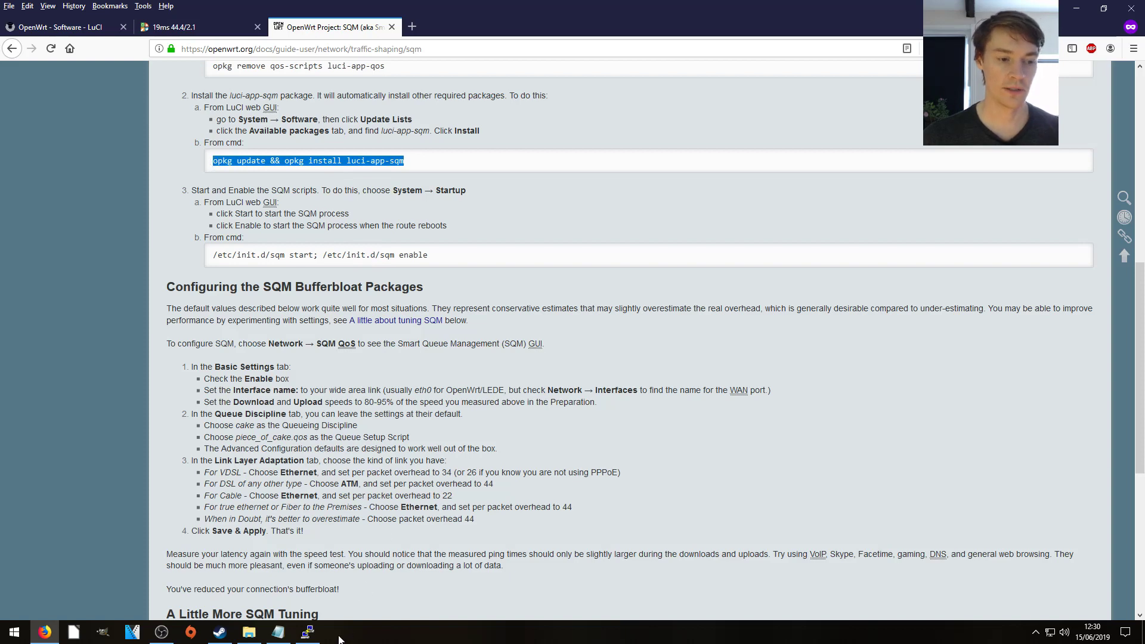
{"action": "left_click", "coordinate": [307, 632]}
{"action": "right_click", "coordinate": [775, 334]}
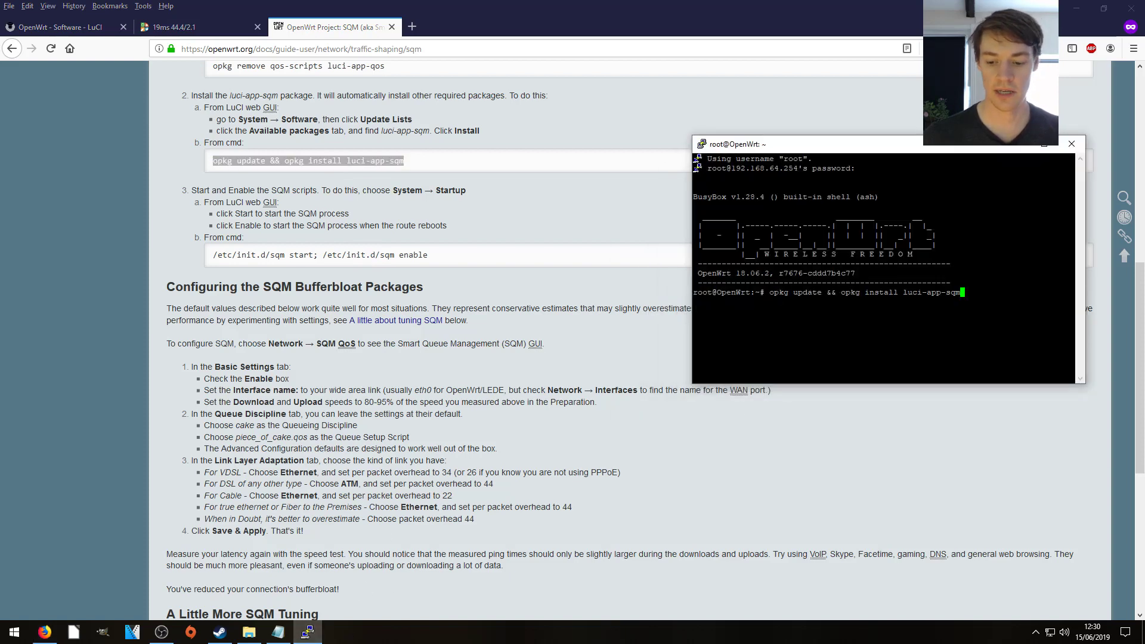
{"action": "key", "text": "Return"}
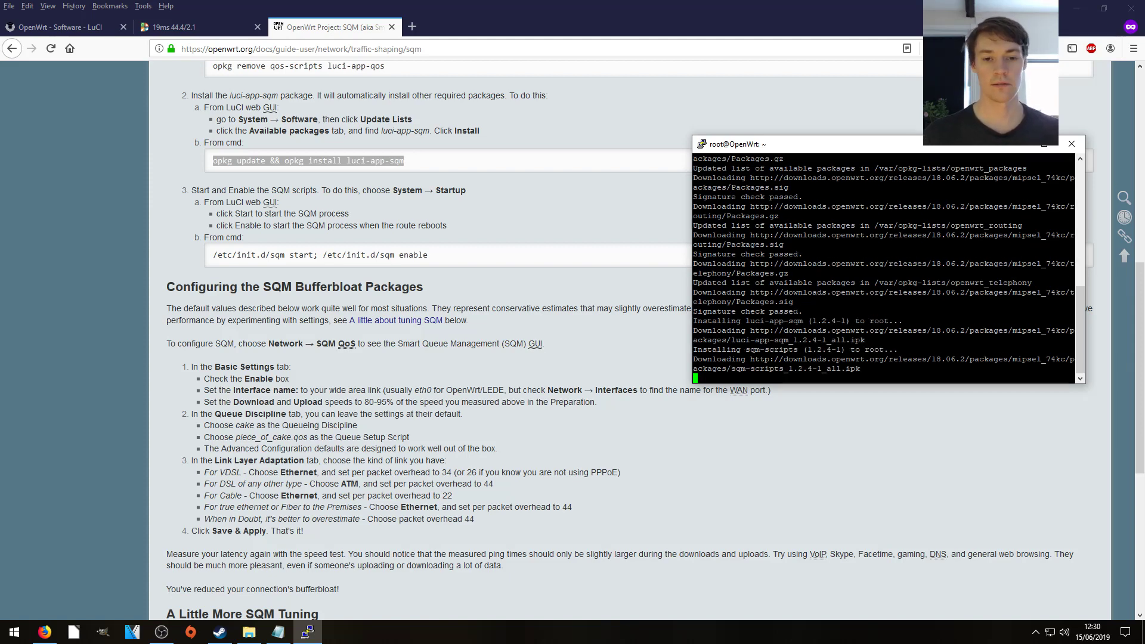
{"action": "left_click", "coordinate": [601, 215]}
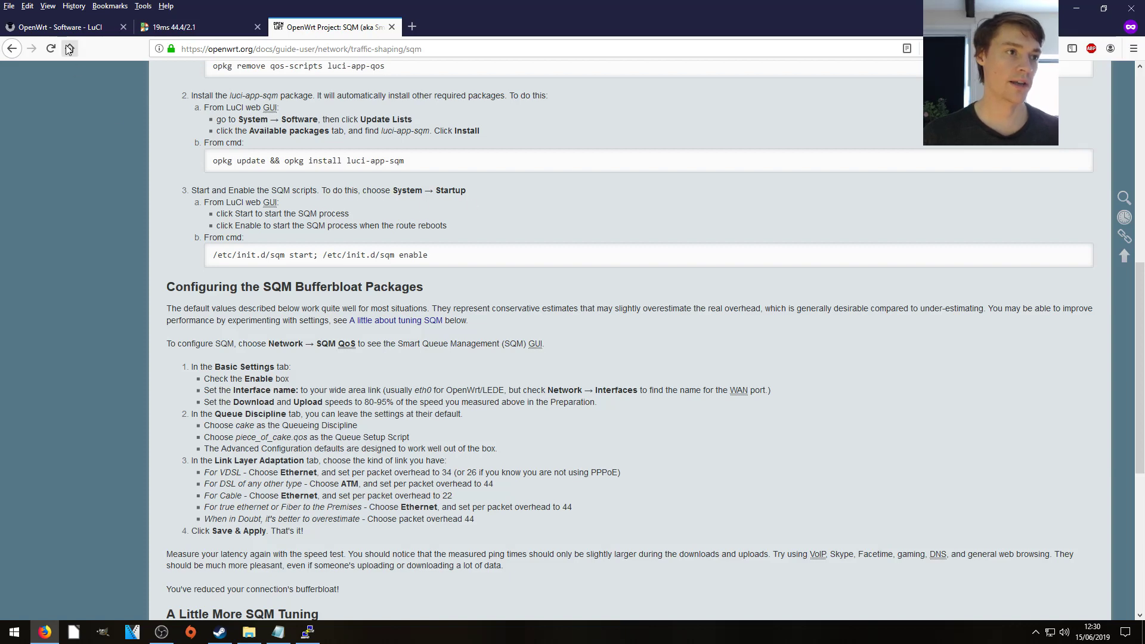
Step: On the System > Startup page, start the sqm init script and toggle its boot setting to Disabled
{"action": "left_click", "coordinate": [70, 28]}
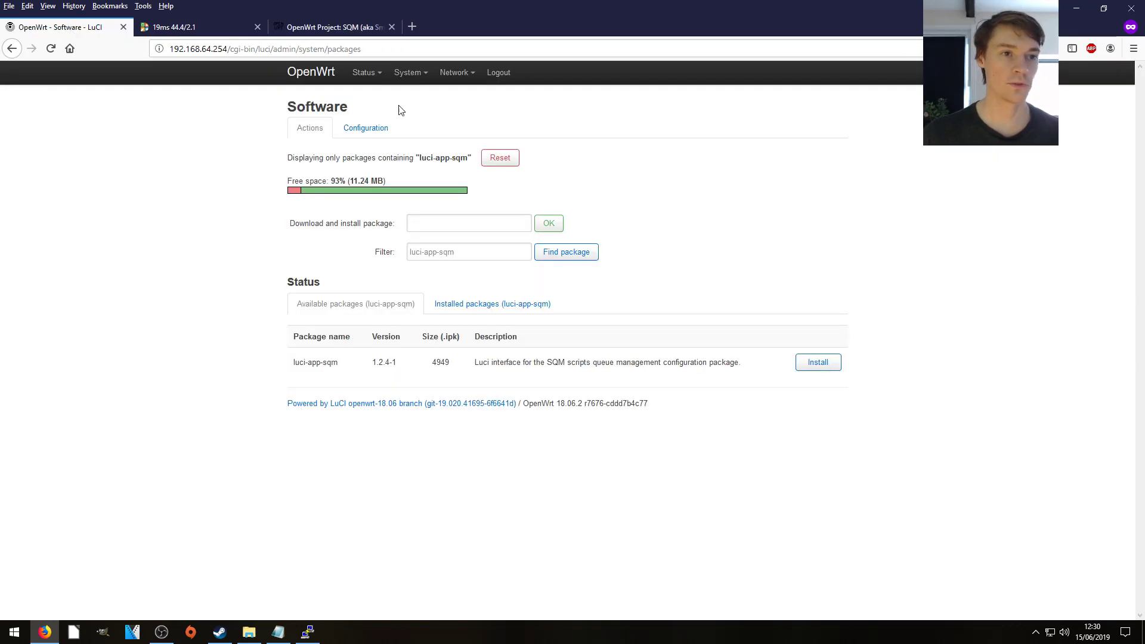
{"action": "mouse_move", "coordinate": [407, 72]}
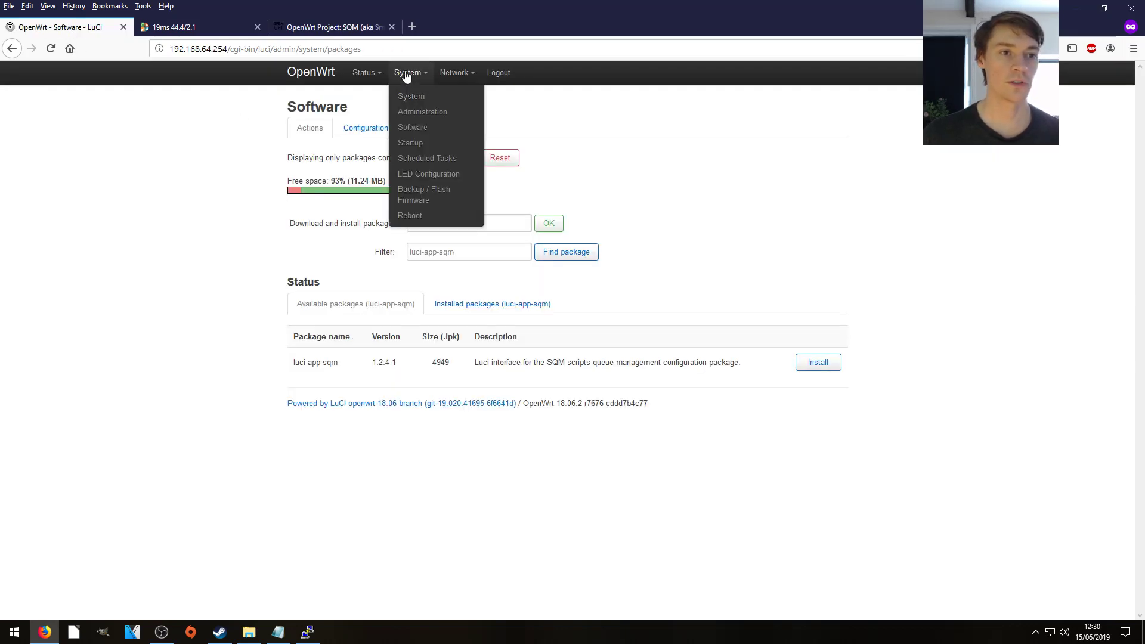
{"action": "left_click", "coordinate": [424, 146]}
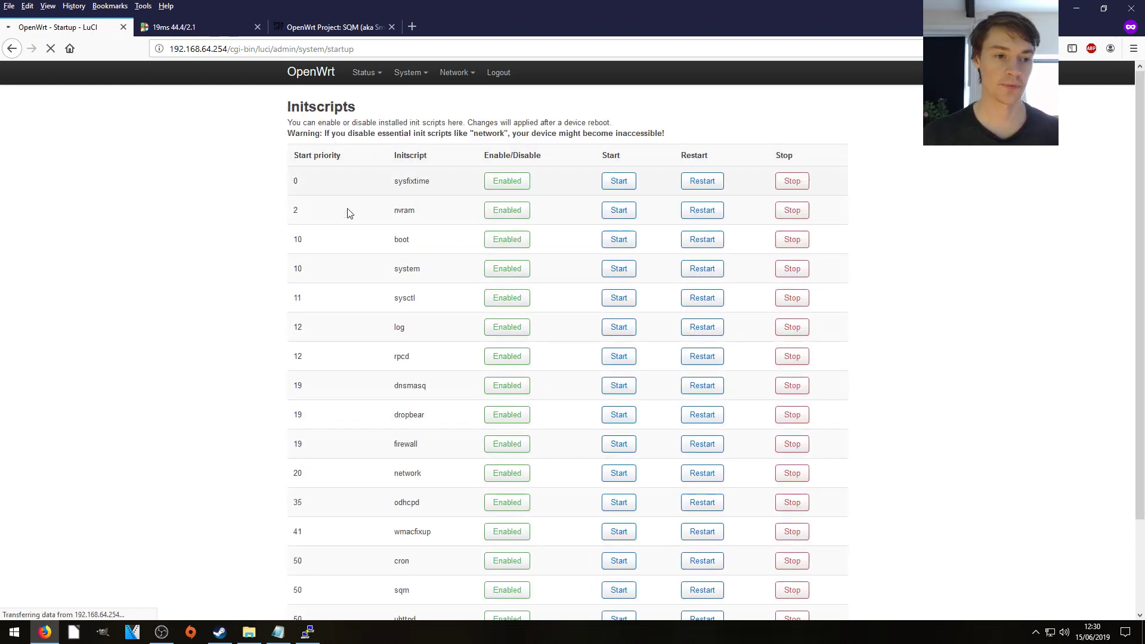
{"action": "scroll", "coordinate": [227, 281], "scroll_direction": "down", "scroll_amount": 3}
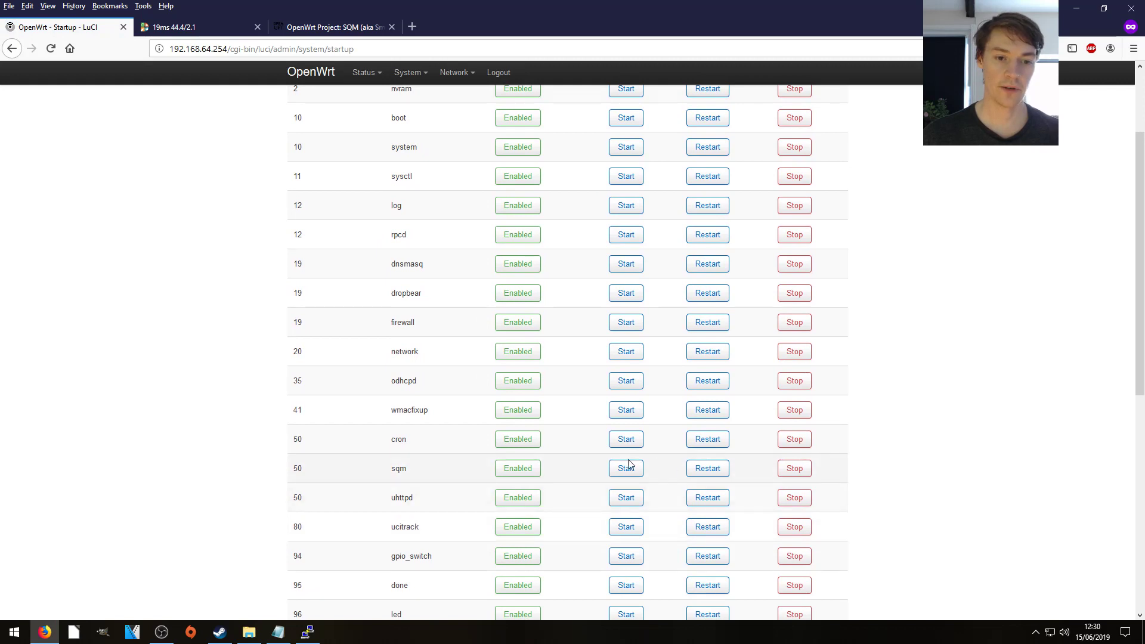
{"action": "left_click", "coordinate": [626, 471]}
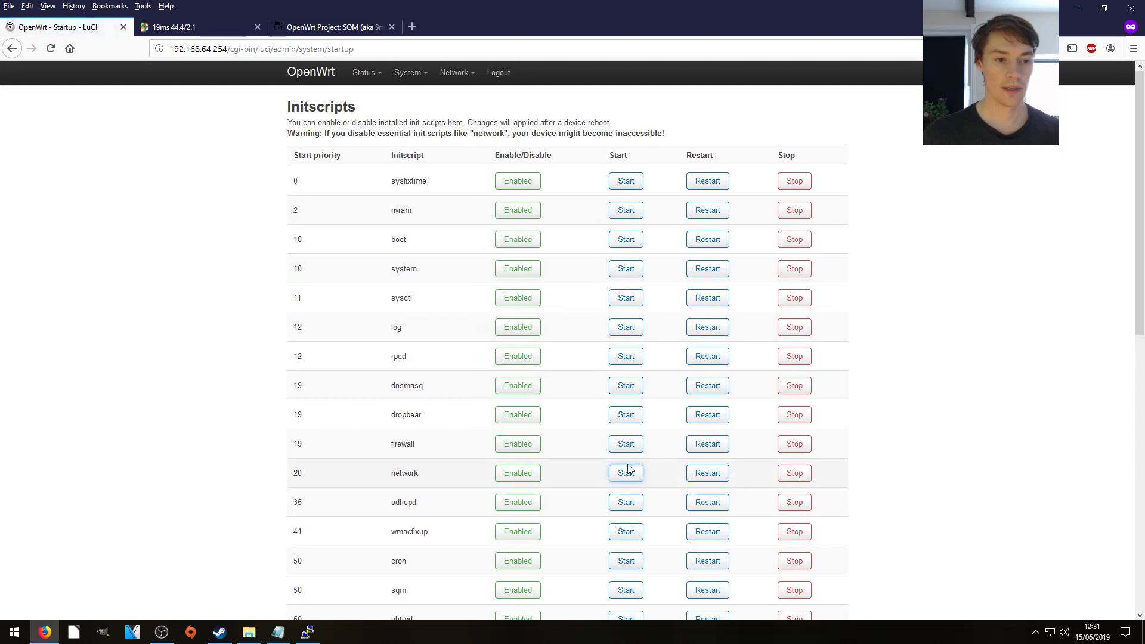
{"action": "scroll", "coordinate": [589, 448], "scroll_direction": "down", "scroll_amount": 2}
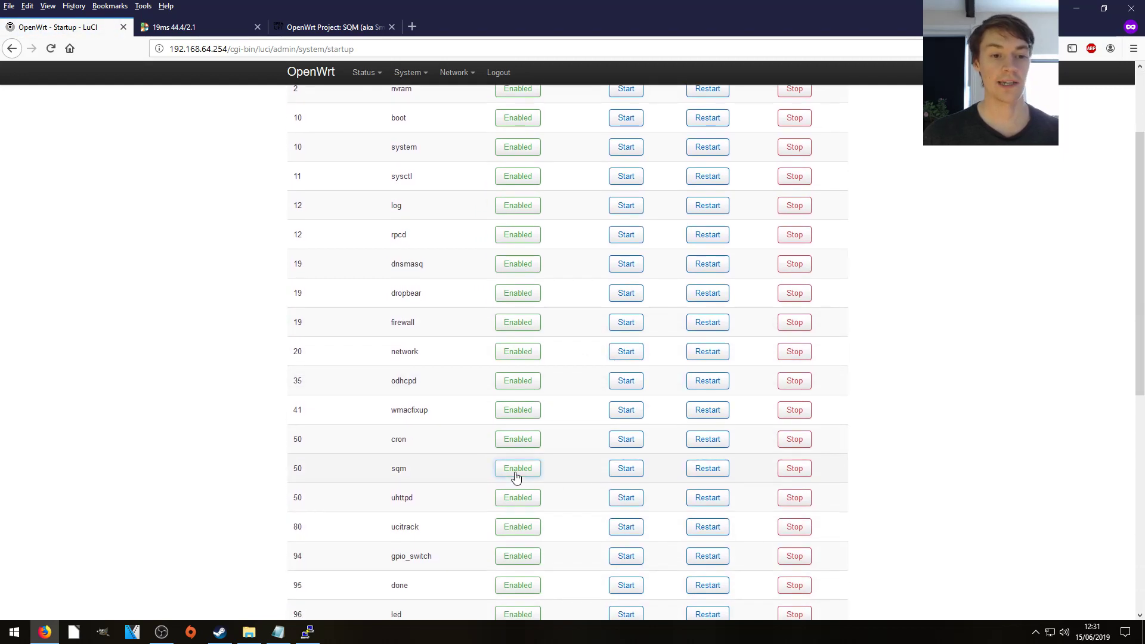
{"action": "left_click", "coordinate": [517, 469]}
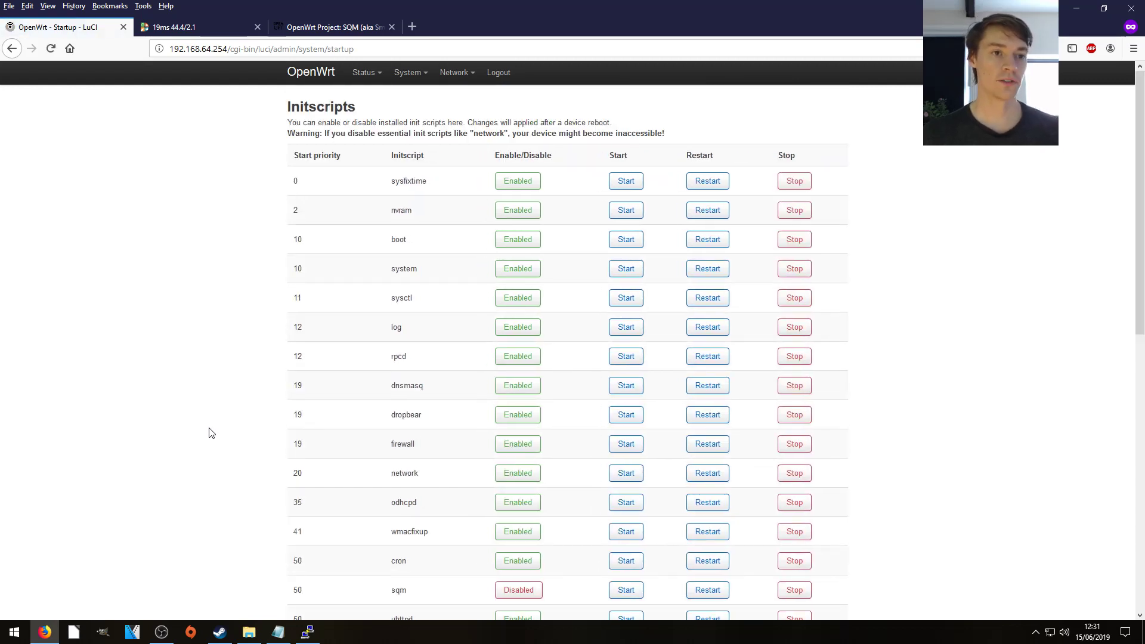
Step: Enable the SQM instance on eth0.2 with 54000 kbit/s download and 2800 kbit/s upload
{"action": "mouse_move", "coordinate": [456, 74]}
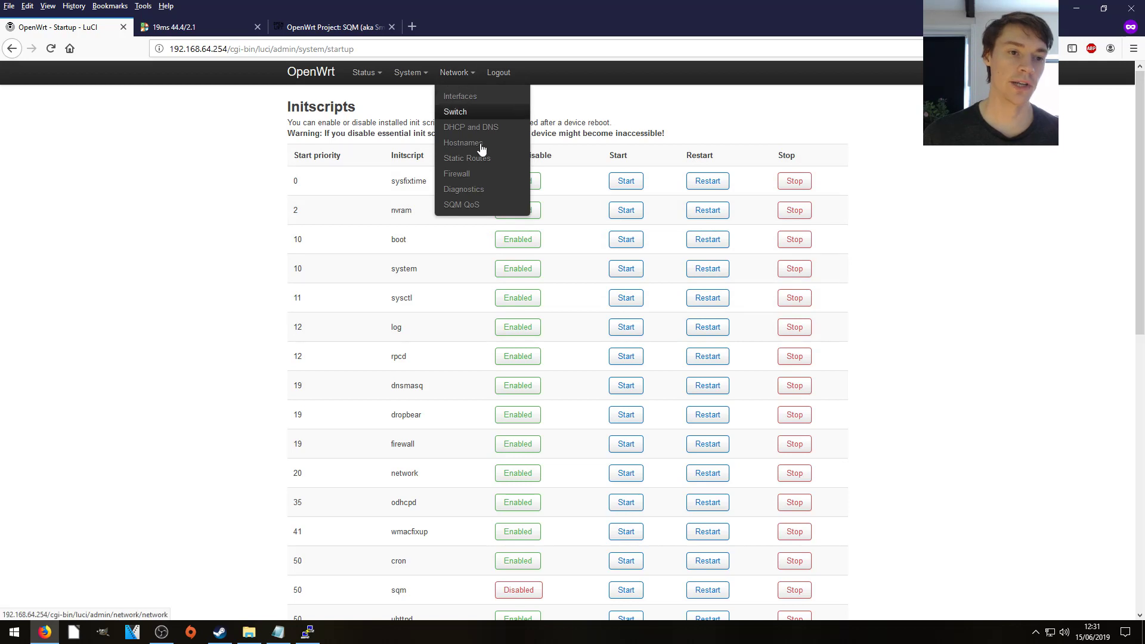
{"action": "left_click", "coordinate": [477, 207]}
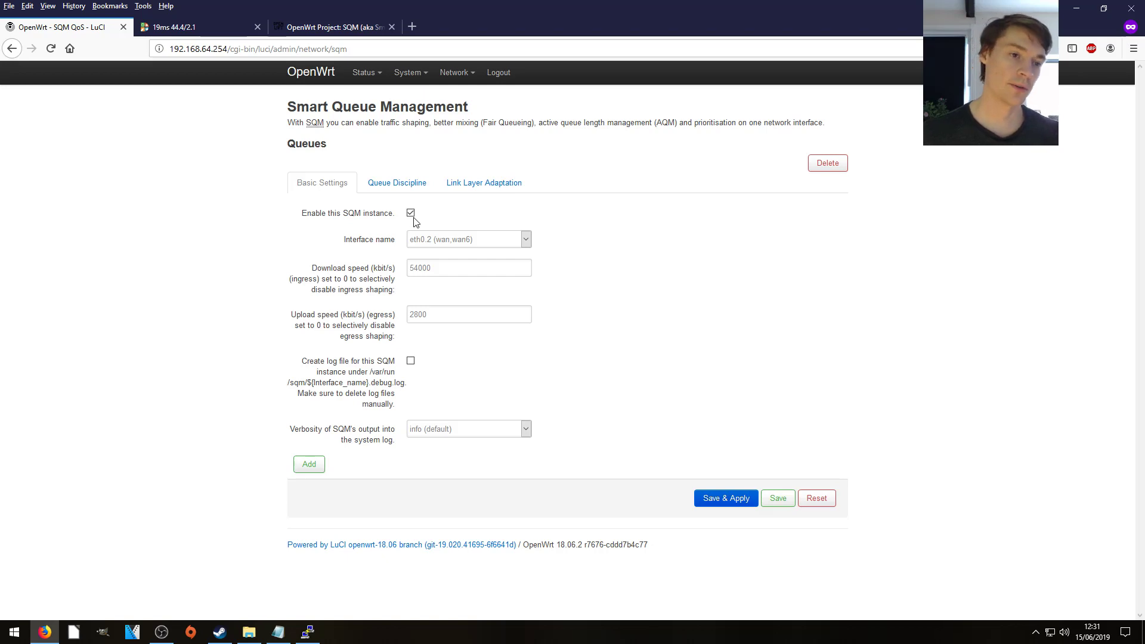
{"action": "left_click", "coordinate": [452, 267]}
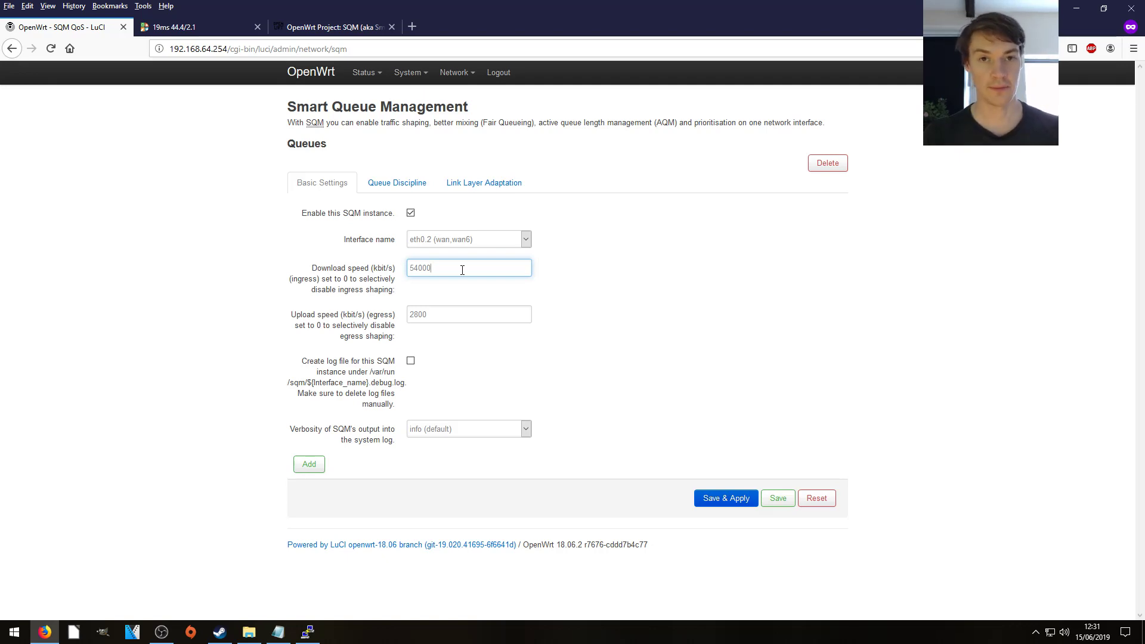
{"action": "left_click", "coordinate": [452, 315]}
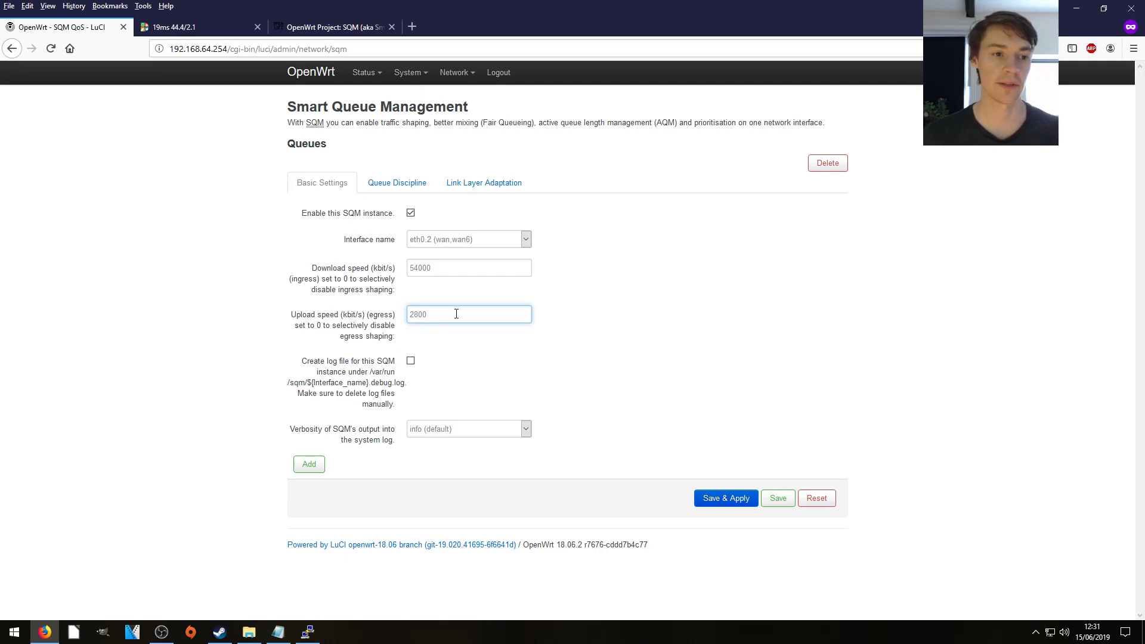
Step: Check cake with piece_of_cake.qos and link layer none against the wiki, then Save & Apply
{"action": "left_click", "coordinate": [388, 188]}
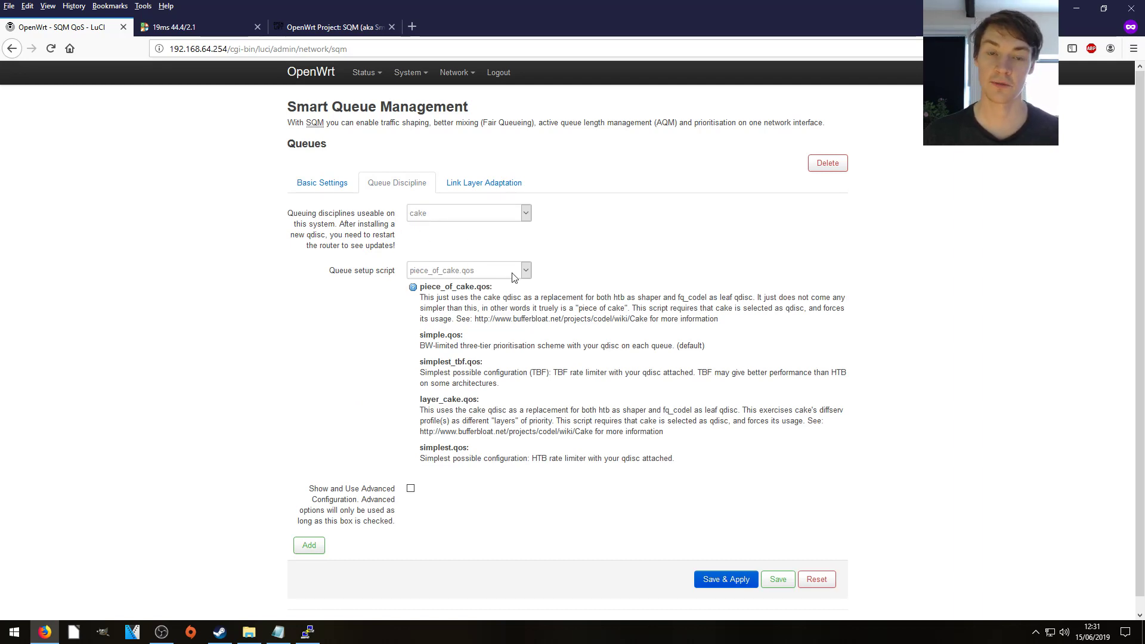
{"action": "left_click", "coordinate": [466, 185]}
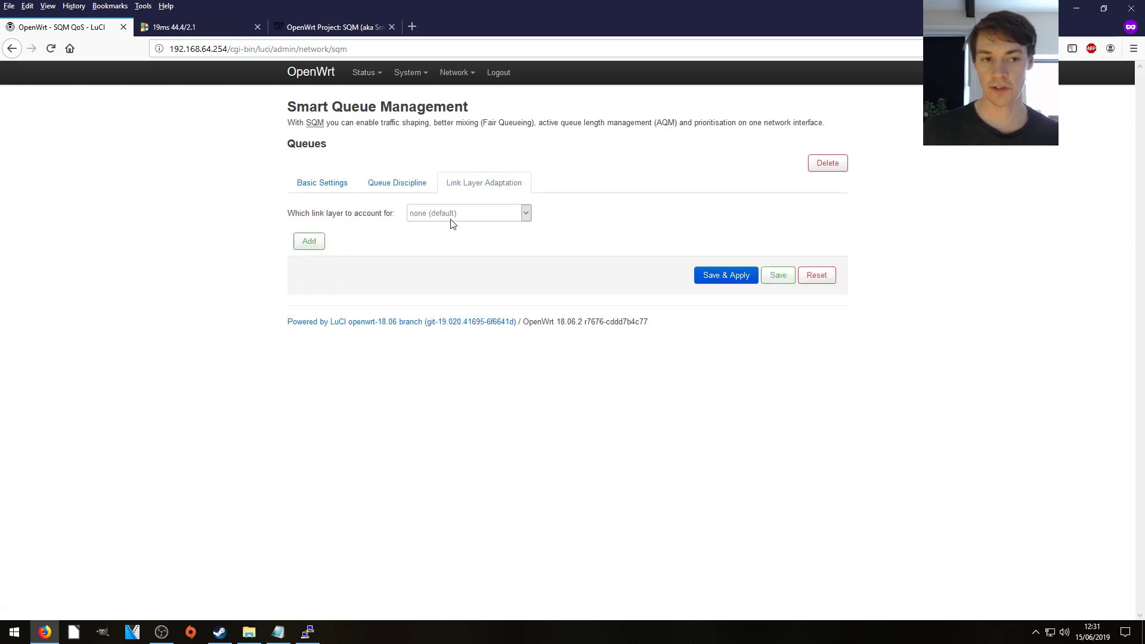
{"action": "left_click", "coordinate": [333, 27]}
{"action": "scroll", "coordinate": [278, 319], "scroll_direction": "down", "scroll_amount": 3}
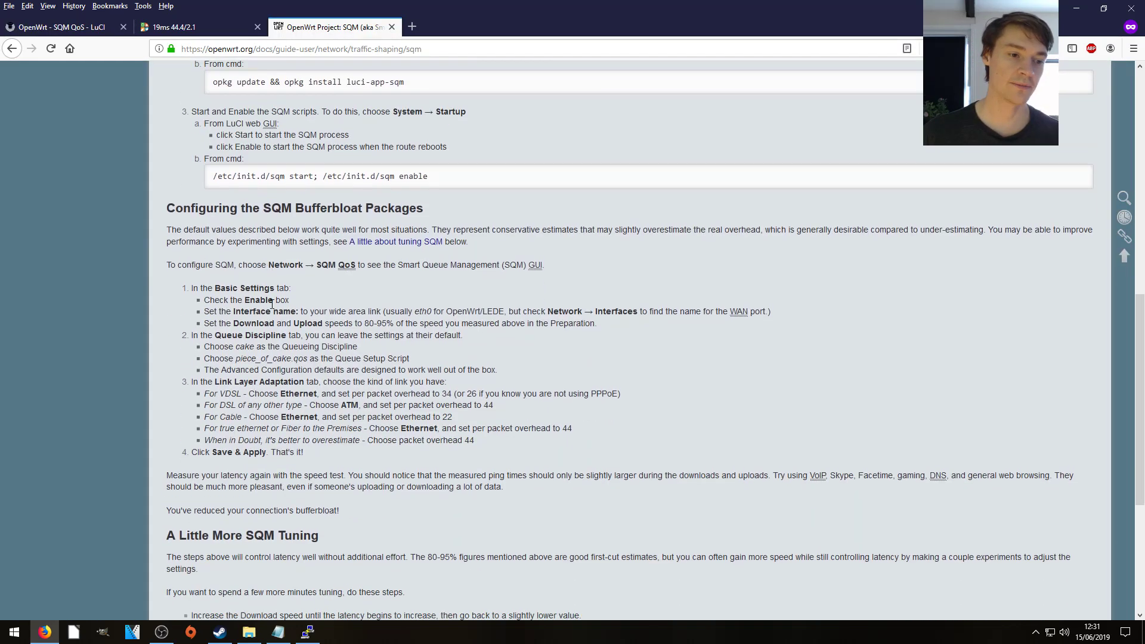
{"action": "scroll", "coordinate": [278, 319], "scroll_direction": "down", "scroll_amount": 1}
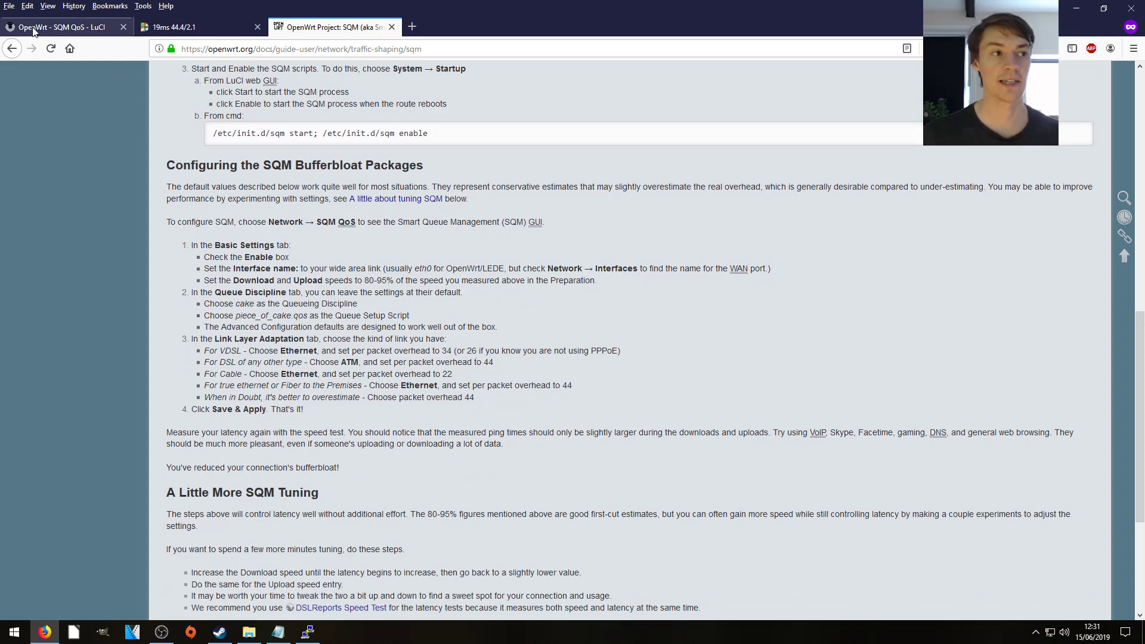
{"action": "left_click", "coordinate": [62, 26]}
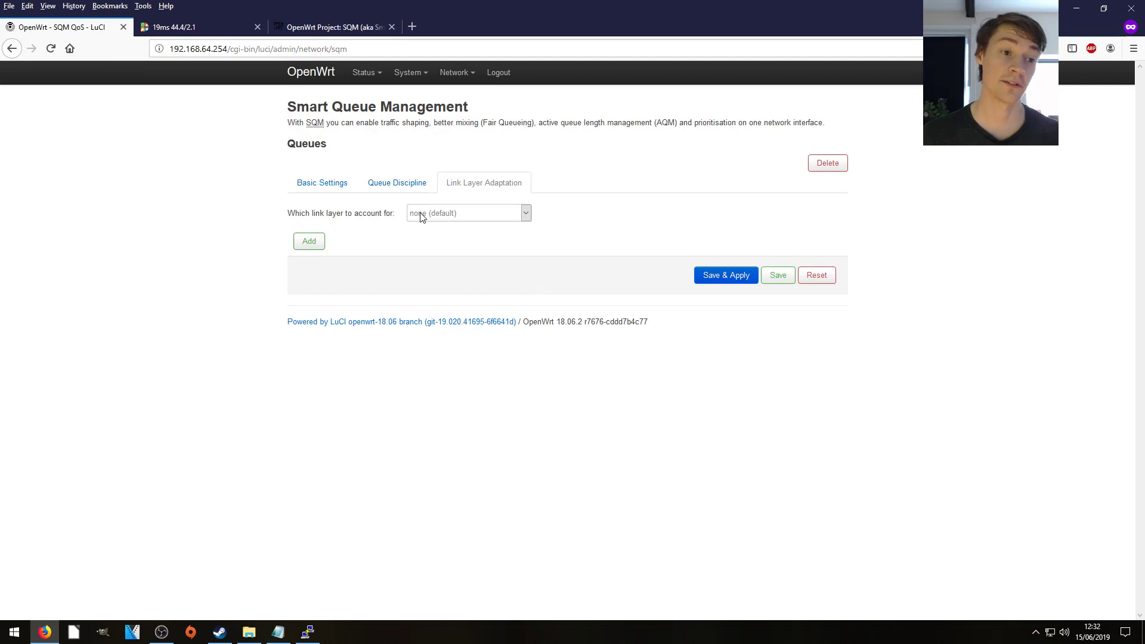
{"action": "left_click", "coordinate": [722, 279]}
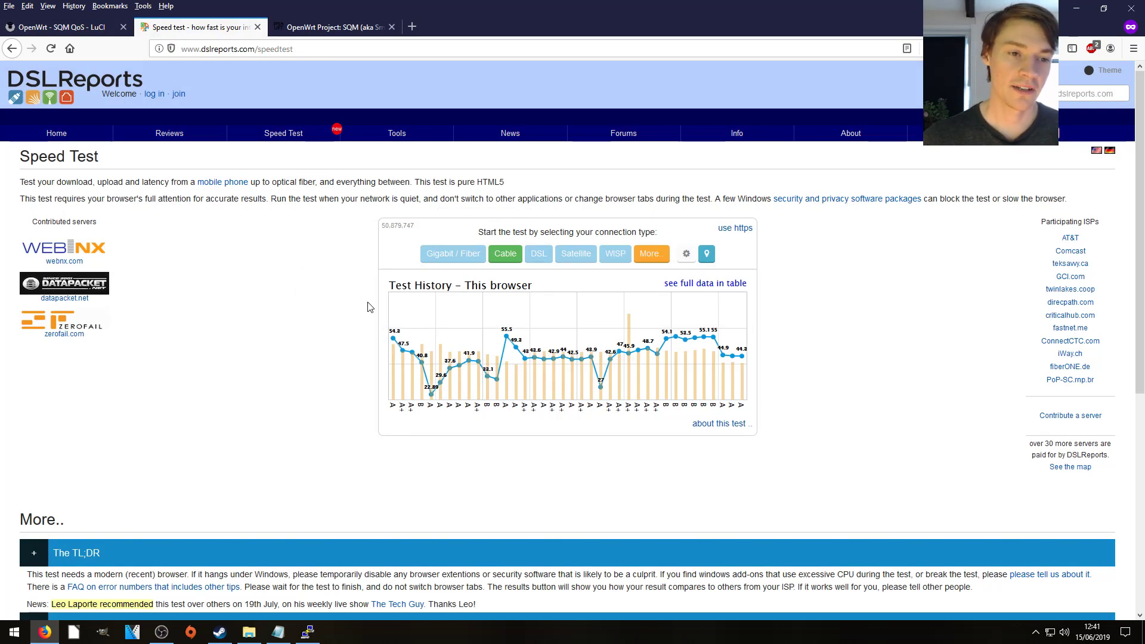
Step: Rerun the cable speed test, now scoring 44.4 Mbit/s down, 2.31 Mbit/s up, all grades A
{"action": "left_click", "coordinate": [505, 255]}
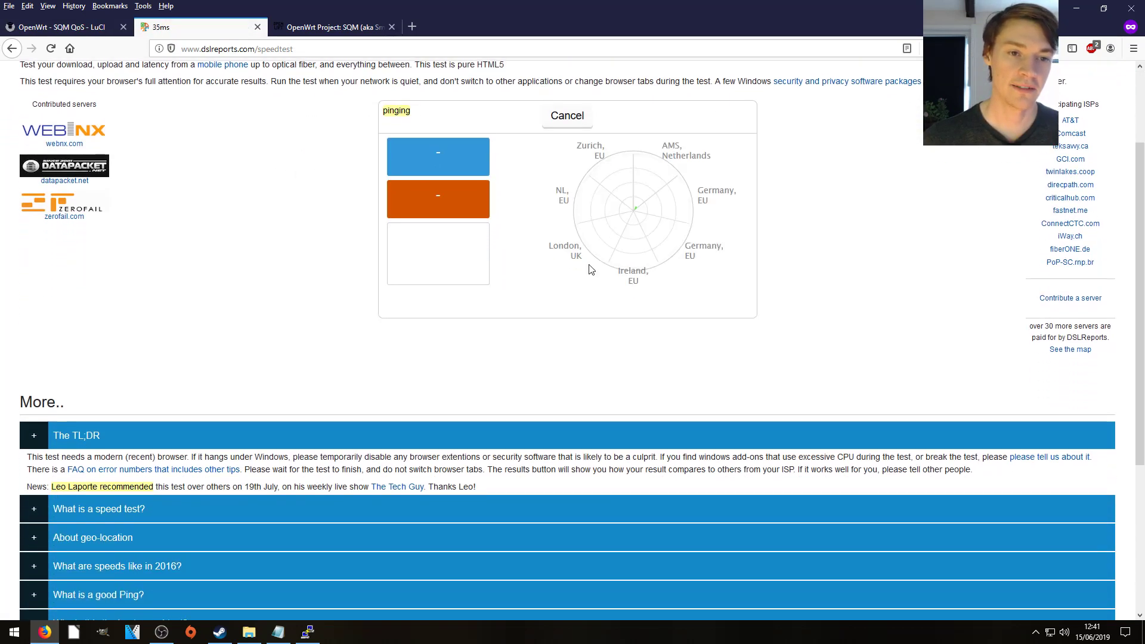